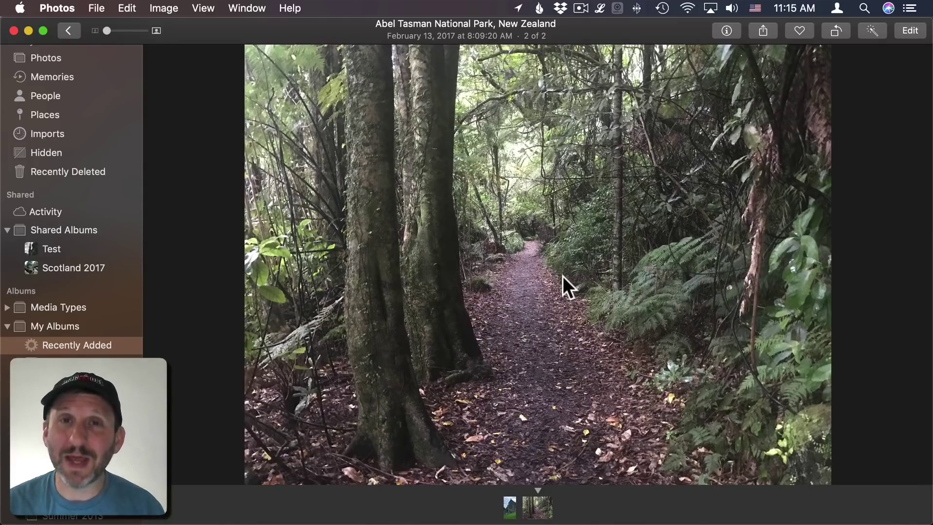
- Edit the forest path photo, setting Light Exposure and Highlights to -1.00 and Shadows to 1.00
left_click(911, 31)
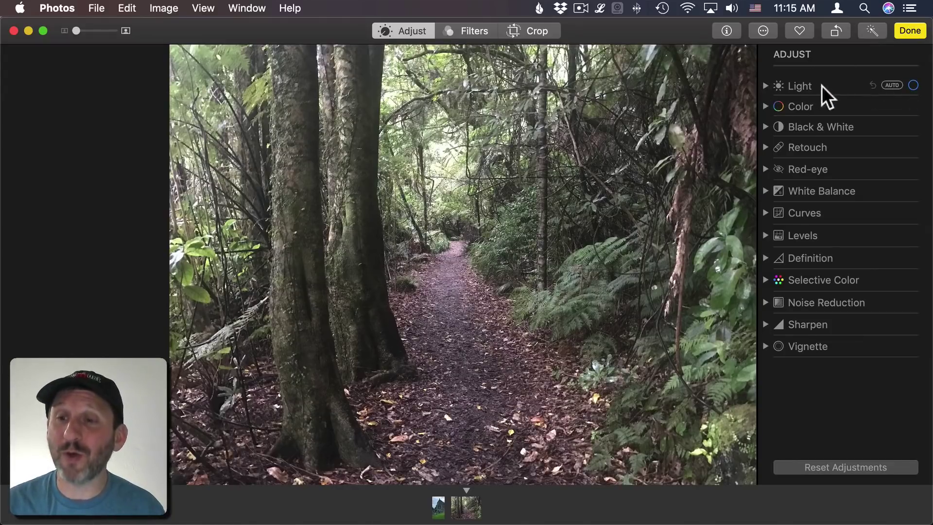
left_click(766, 85)
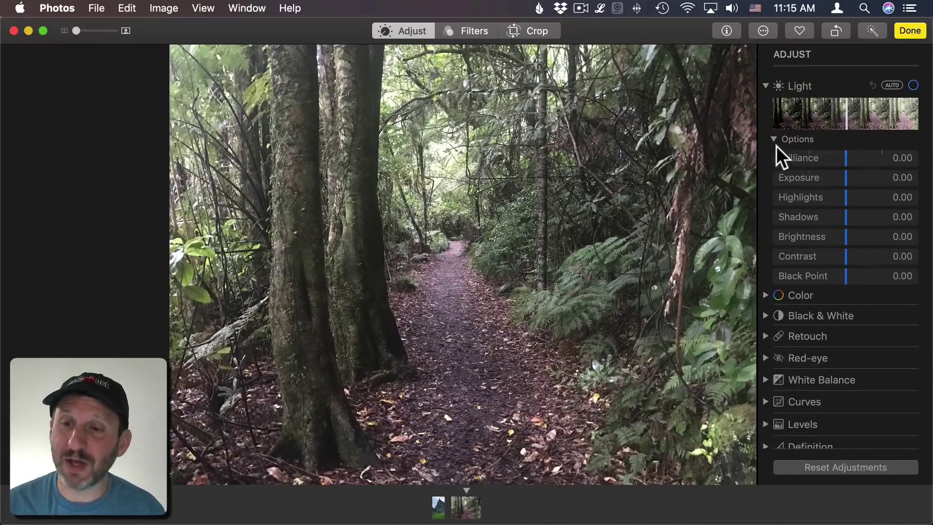
left_click(774, 139)
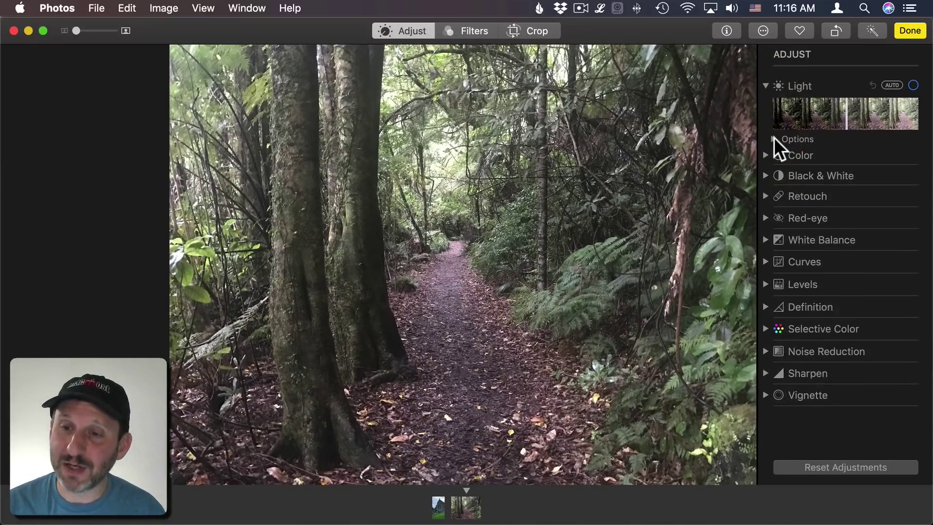
left_click(774, 139)
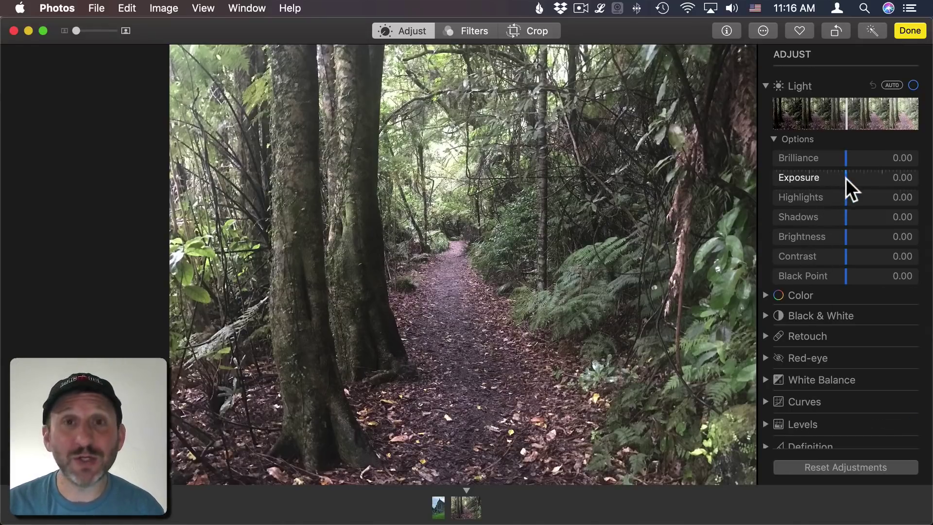
left_click_drag(846, 178, 774, 179)
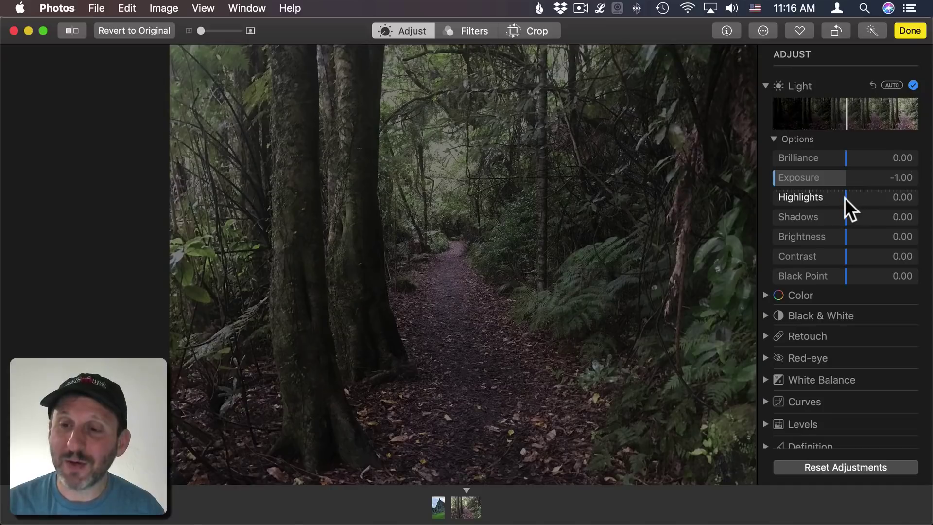
left_click_drag(845, 197, 735, 196)
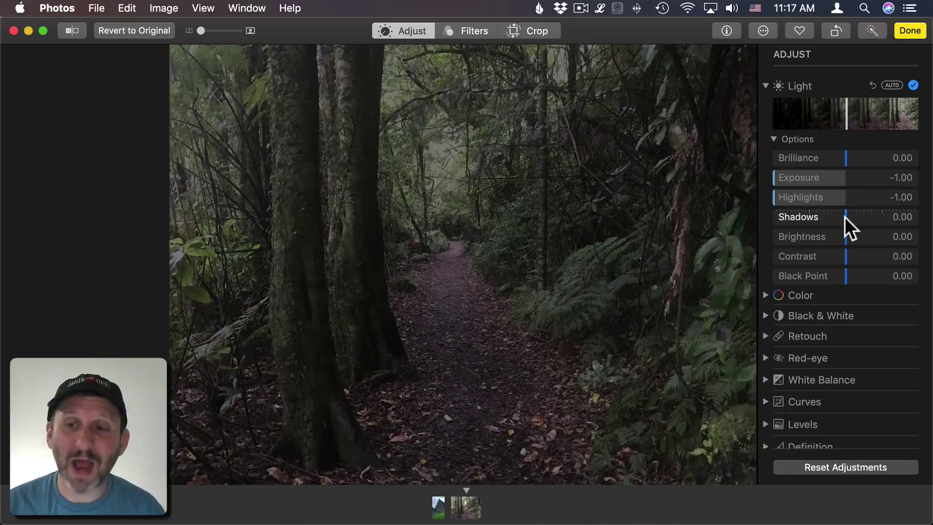
left_click_drag(846, 217, 927, 224)
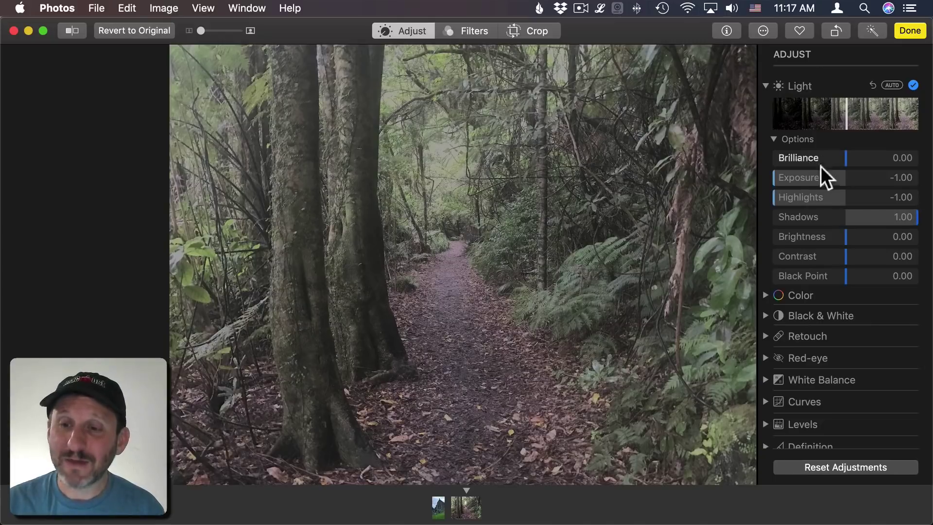
- Lower the forest photo's Color Saturation to about -0.76 using the Color options
left_click(765, 295)
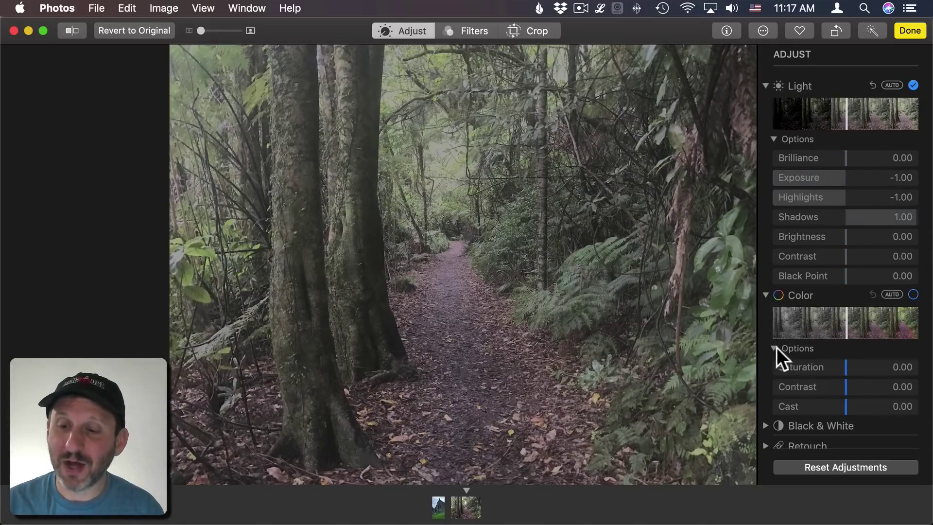
left_click(776, 348)
left_click(775, 348)
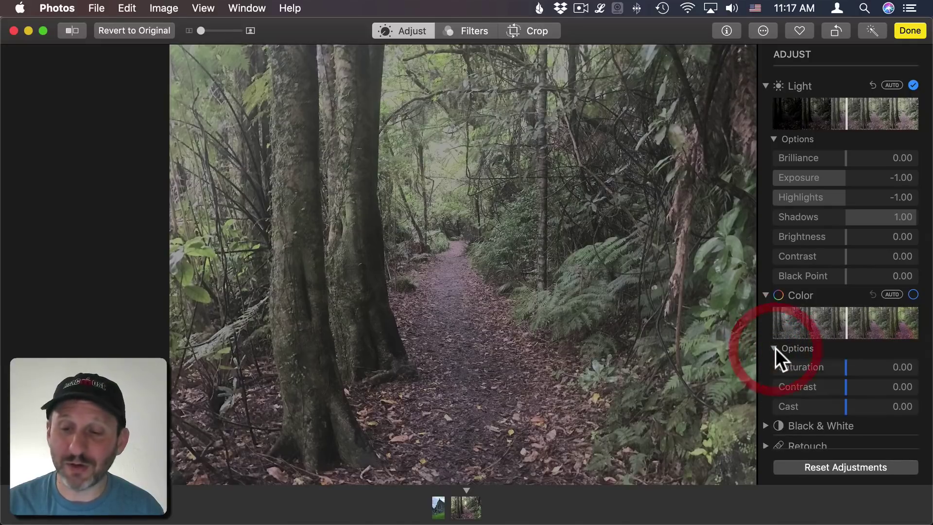
left_click_drag(842, 367, 759, 370)
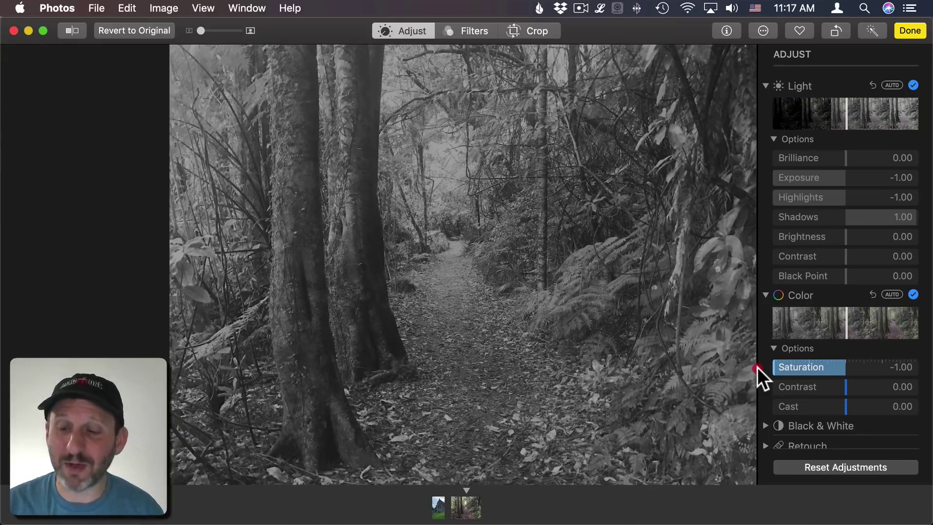
mouse_move(783, 371)
left_mouse_down()
mouse_move(809, 373)
mouse_move(791, 372)
left_mouse_up()
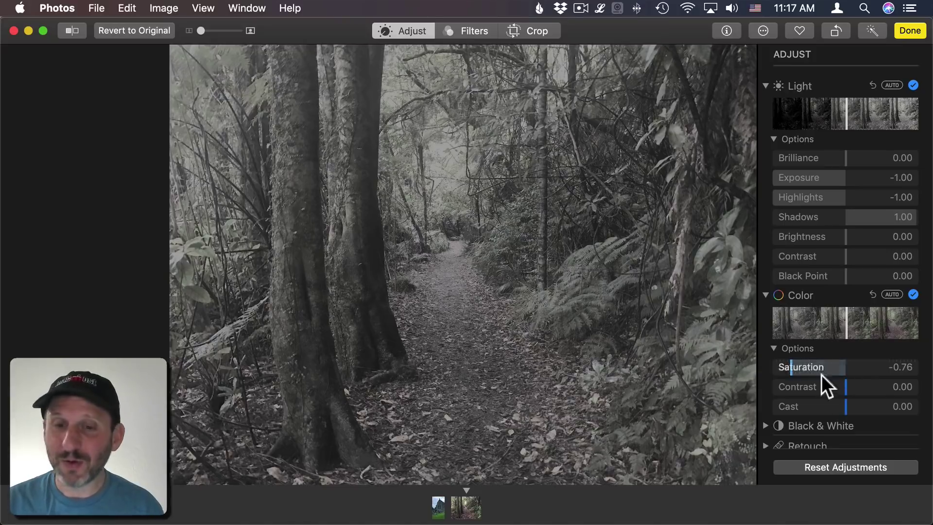
- Show the Curves adjustment and switch its channel to Blue
scroll(840, 413, "down", 1)
scroll(839, 414, "down", 5)
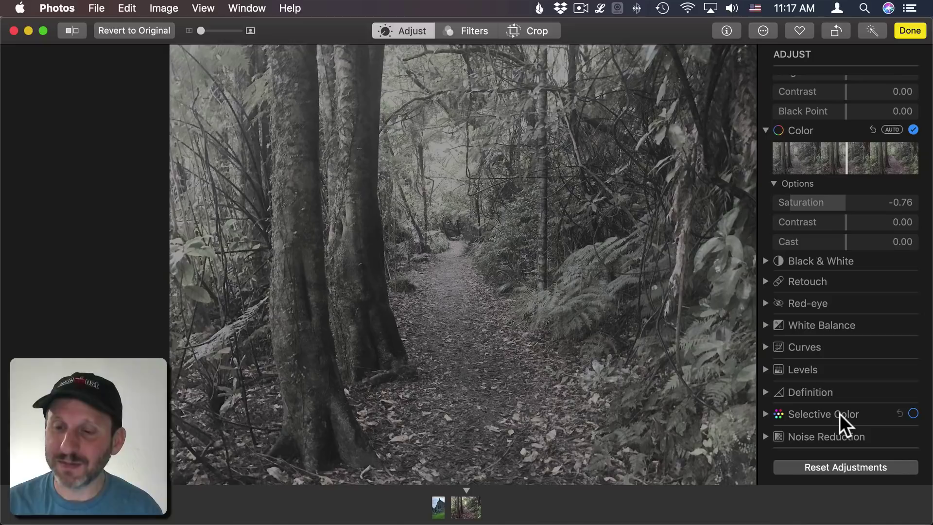
scroll(839, 413, "down", 2)
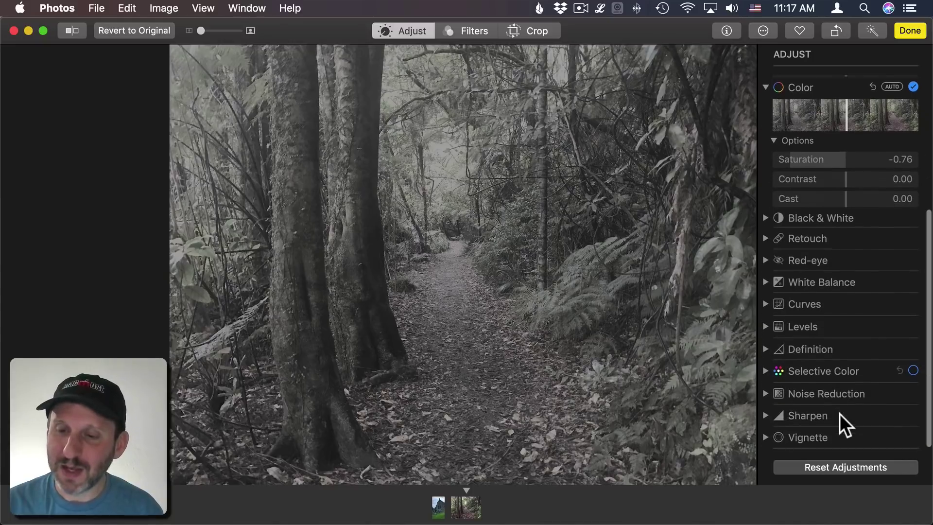
left_click(764, 304)
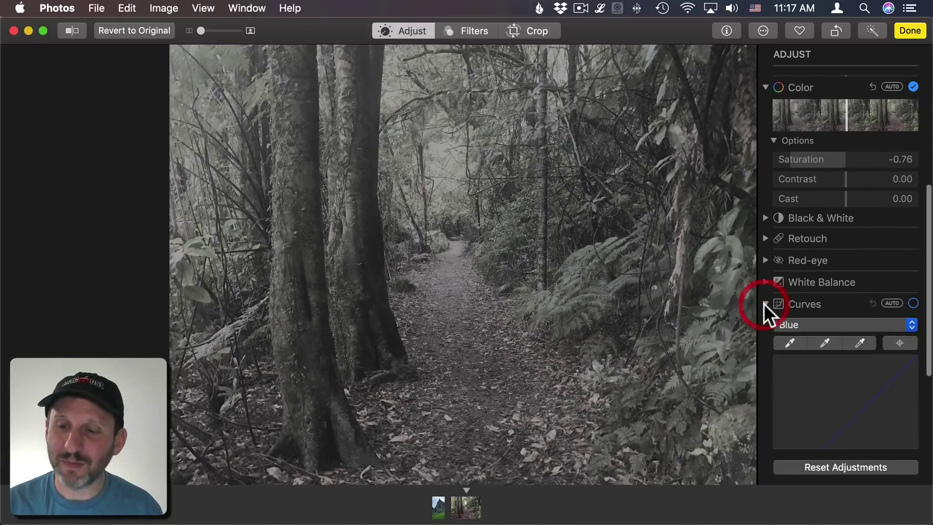
left_click(818, 283)
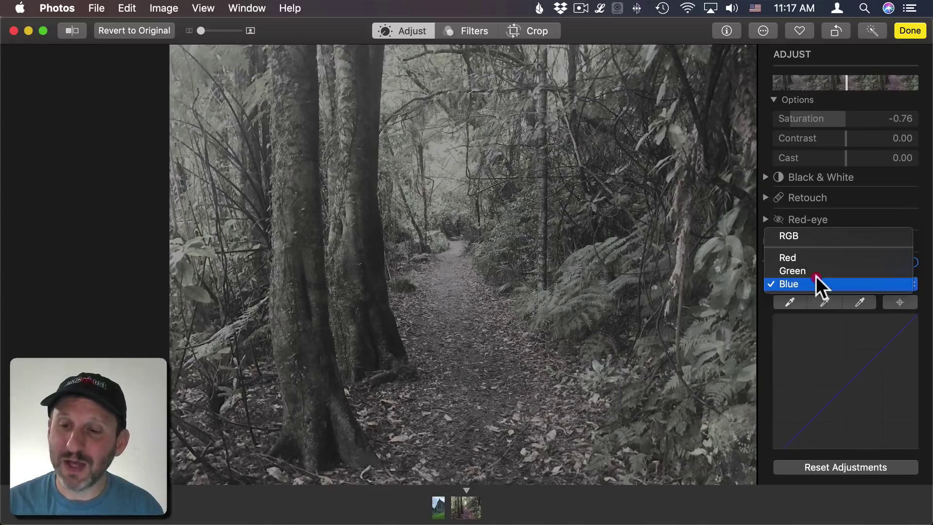
left_click(806, 236)
left_click(809, 282)
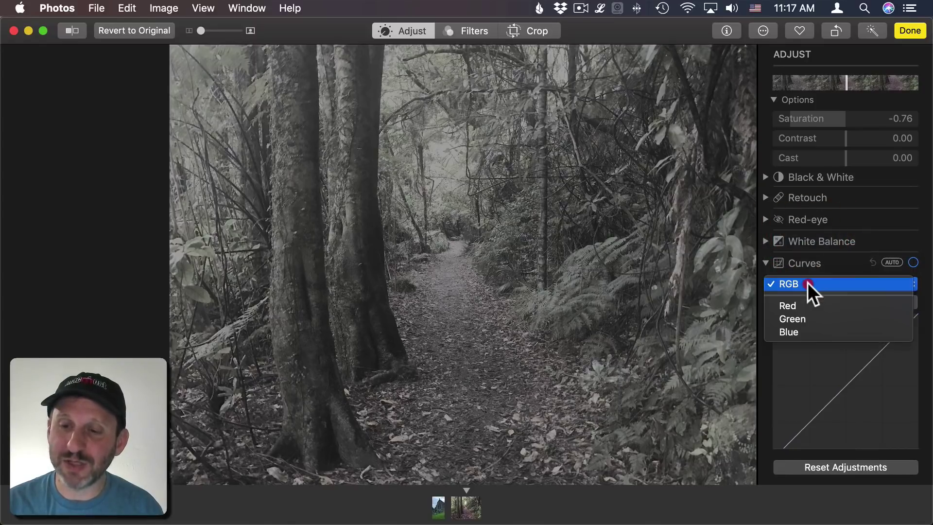
left_click(808, 331)
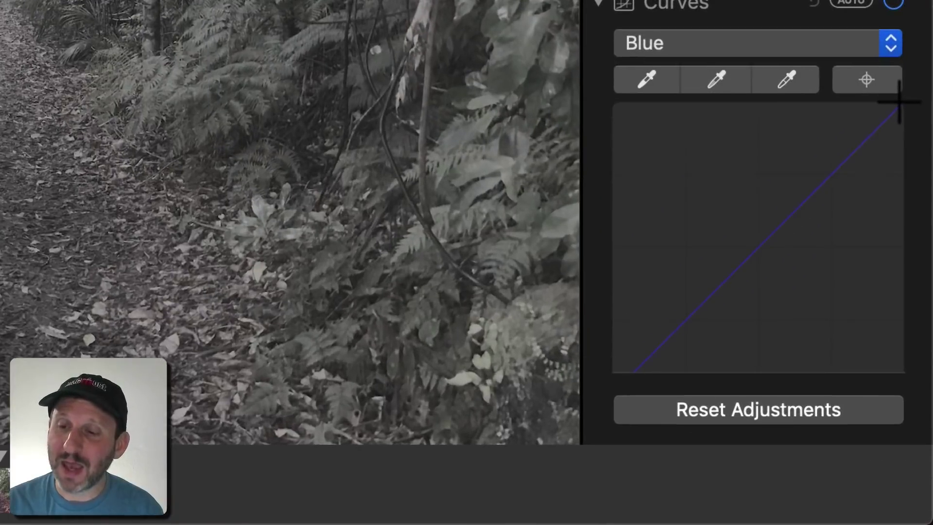
- Drag the Blue curve's top-right point left for a cool bluish-lavender tint
left_click_drag(916, 314, 899, 313)
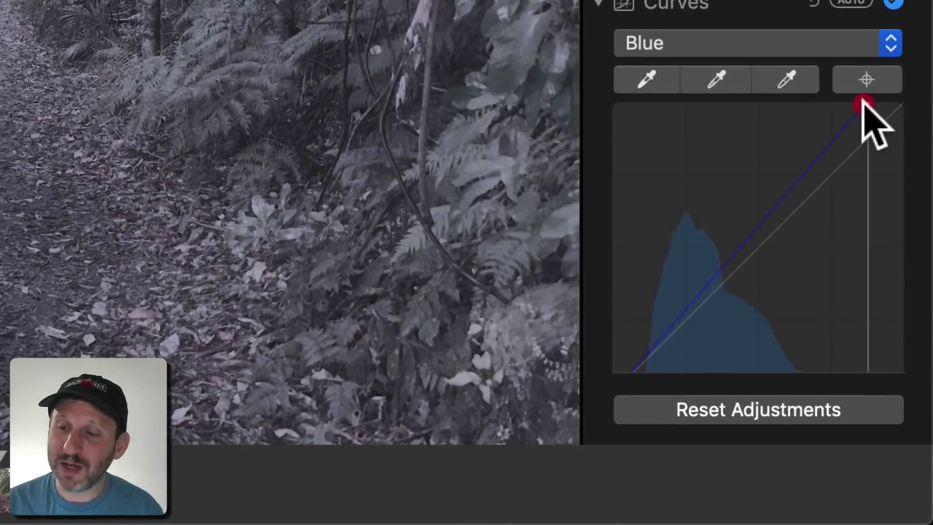
left_click_drag(863, 103, 825, 103)
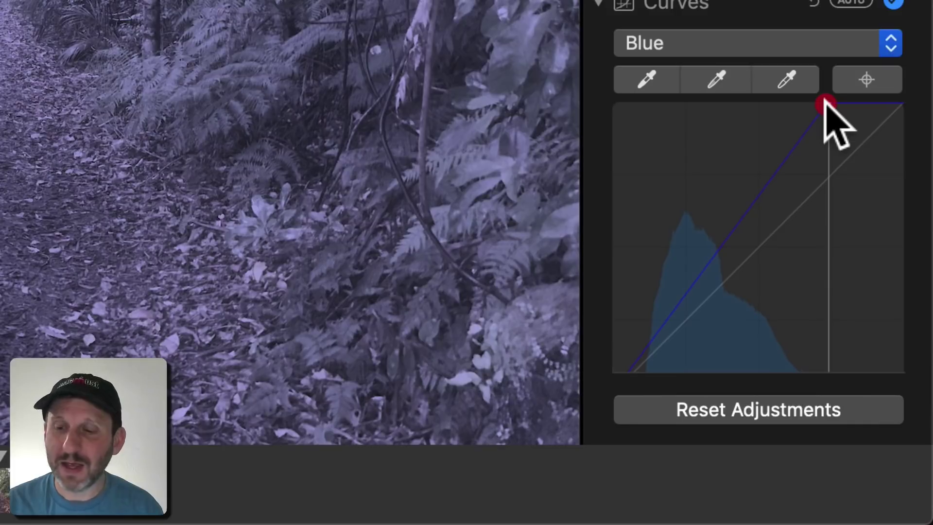
left_click_drag(825, 103, 715, 172)
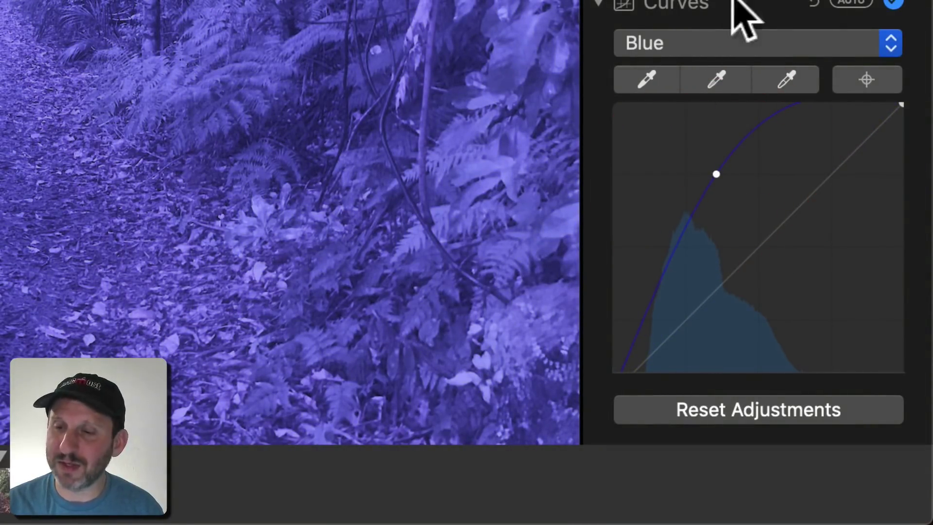
left_click(812, 4)
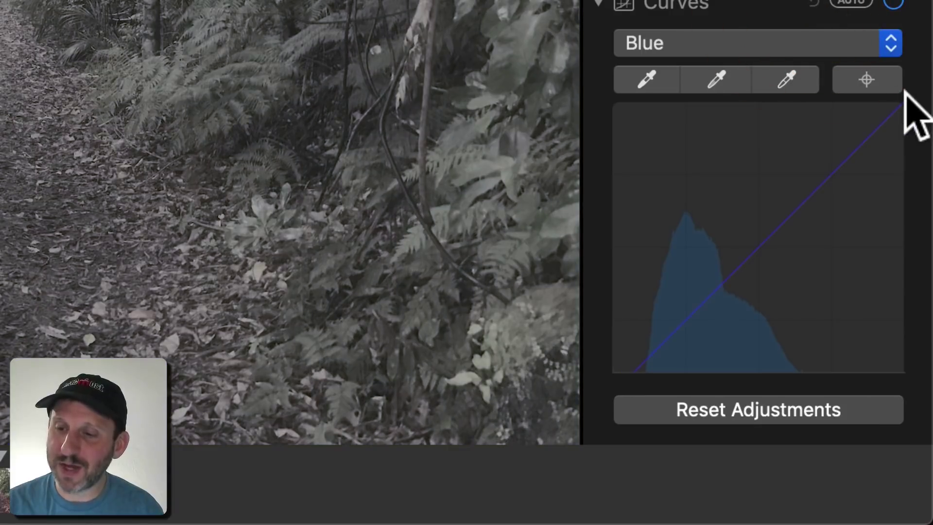
left_click_drag(897, 108, 836, 105)
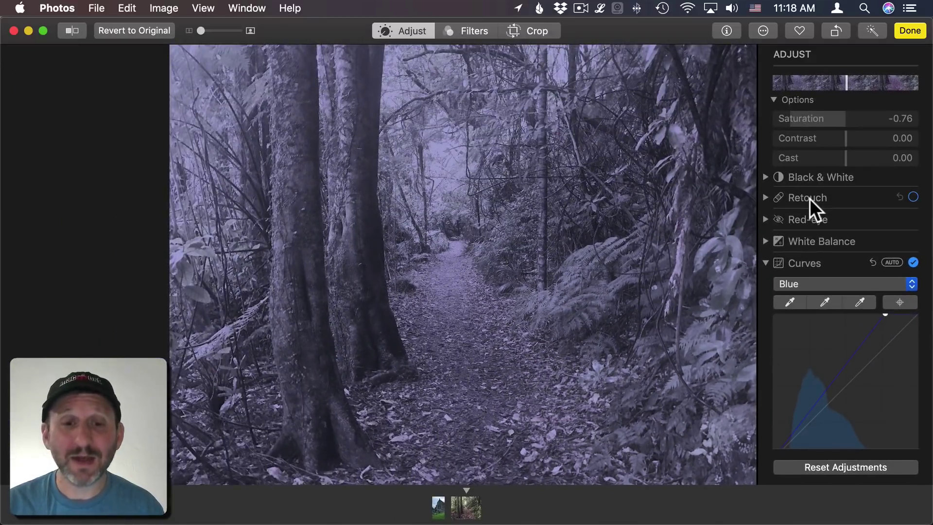
- Lower Light Brightness to -0.24, then compare the edit against the original
scroll(810, 199, "up", 3)
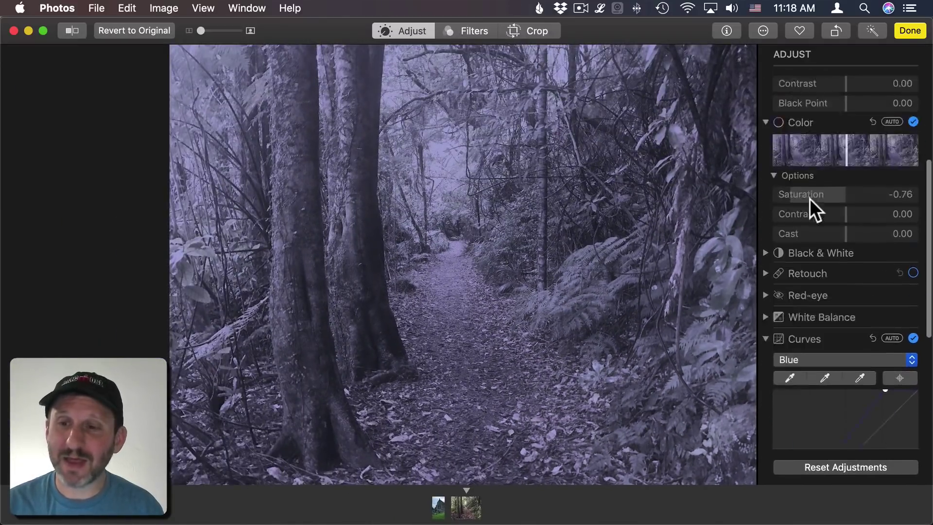
scroll(810, 199, "up", 4)
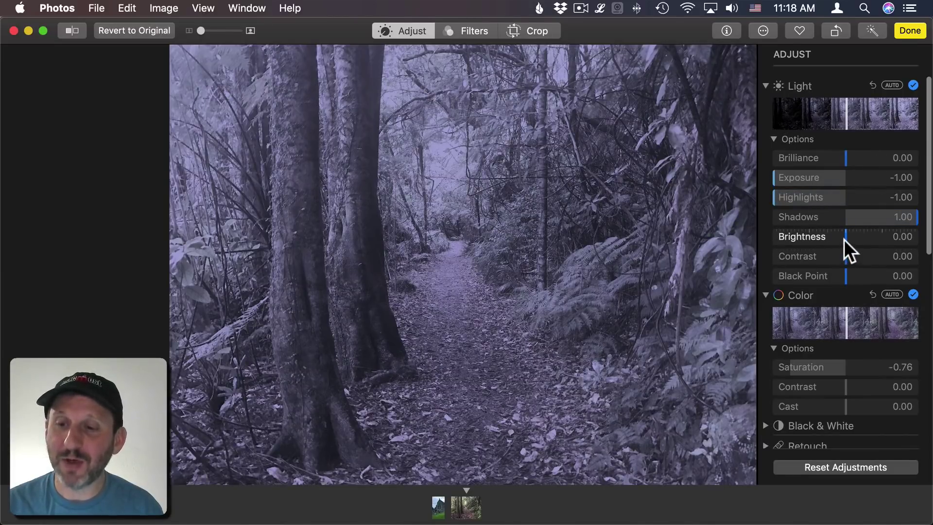
left_click_drag(843, 240, 827, 242)
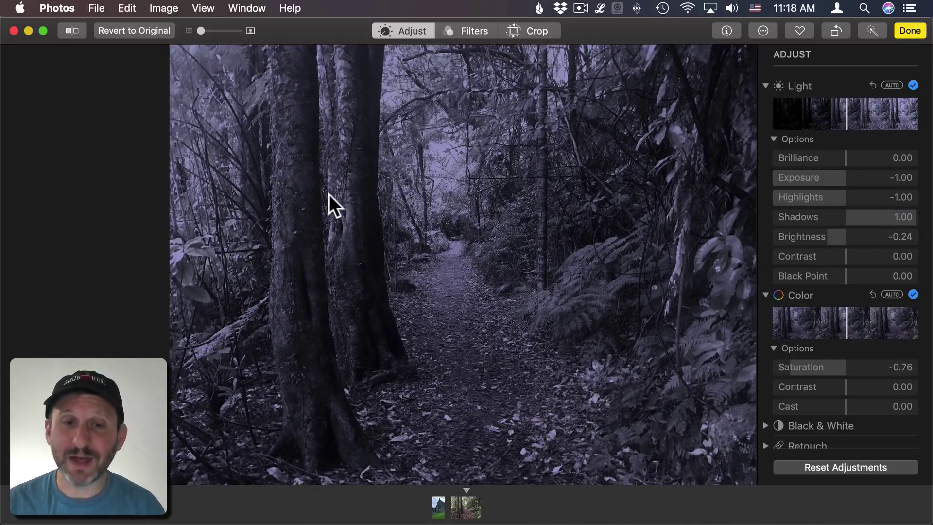
left_click(72, 30)
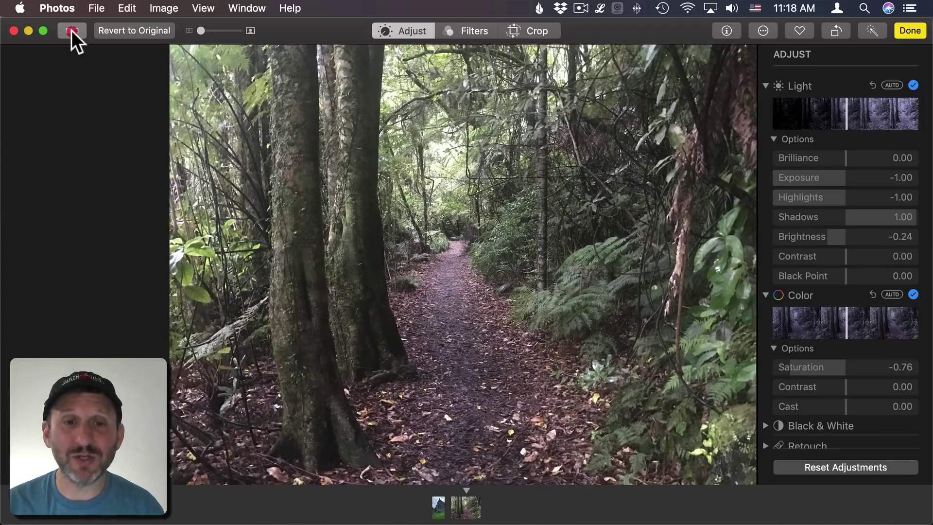
left_click(72, 29)
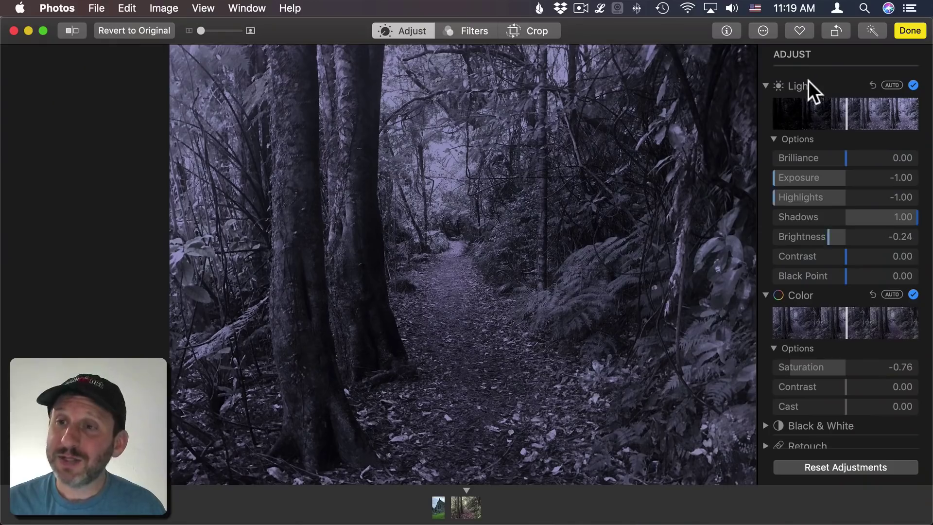
- Finish the forest edit and open churchyard photo IMG_1419 from Recently Added
left_click(912, 29)
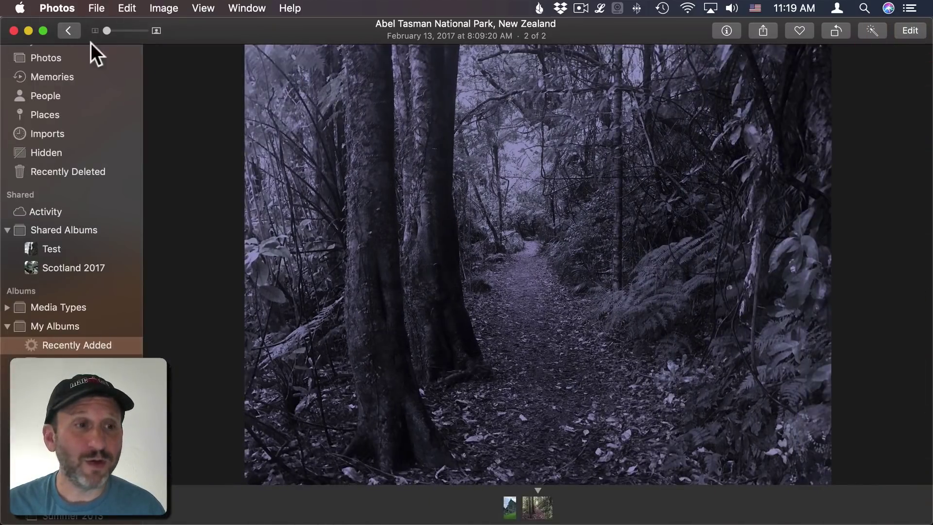
left_click(68, 30)
left_click(201, 149)
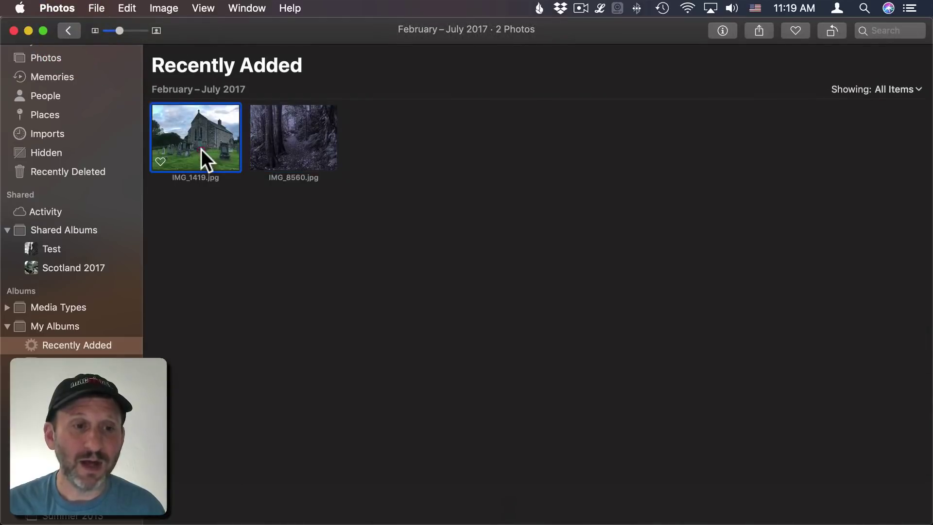
double_click(201, 150)
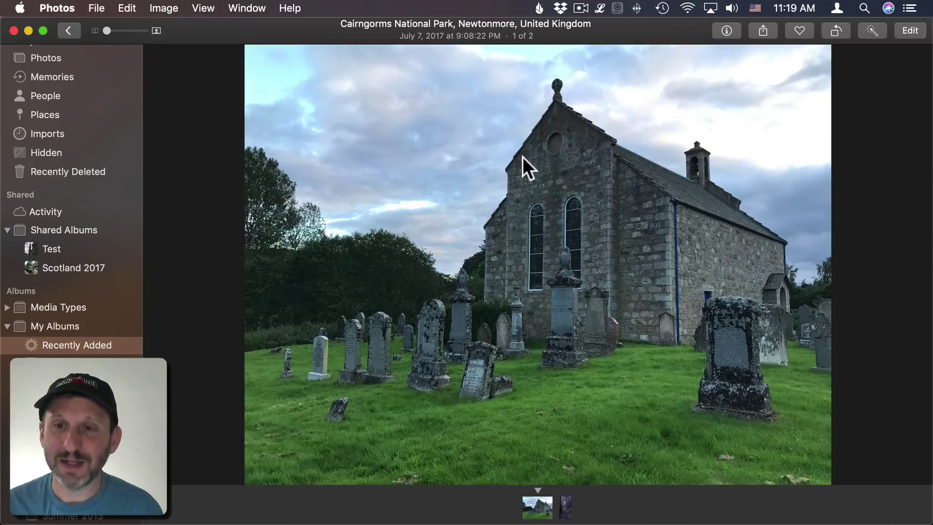
- Apply the Dramatic Cool filter to the churchyard photo
left_click(909, 32)
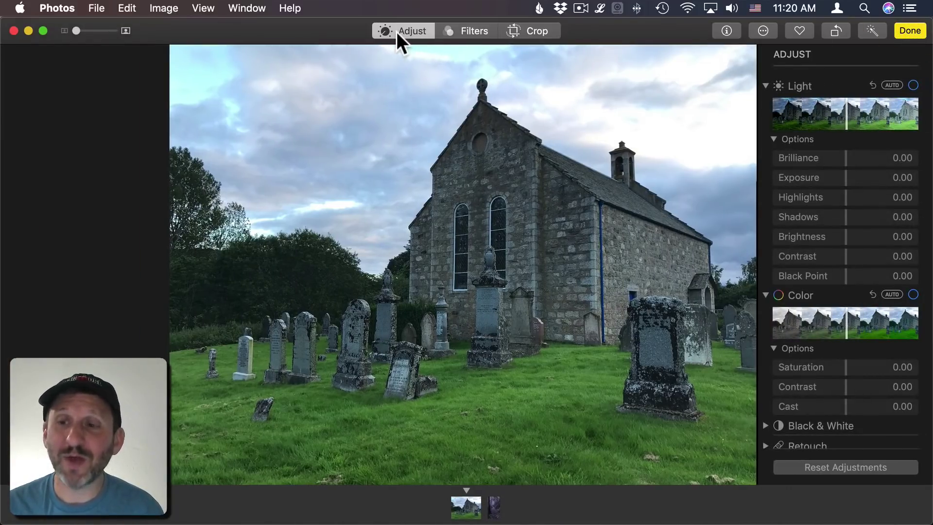
left_click(469, 36)
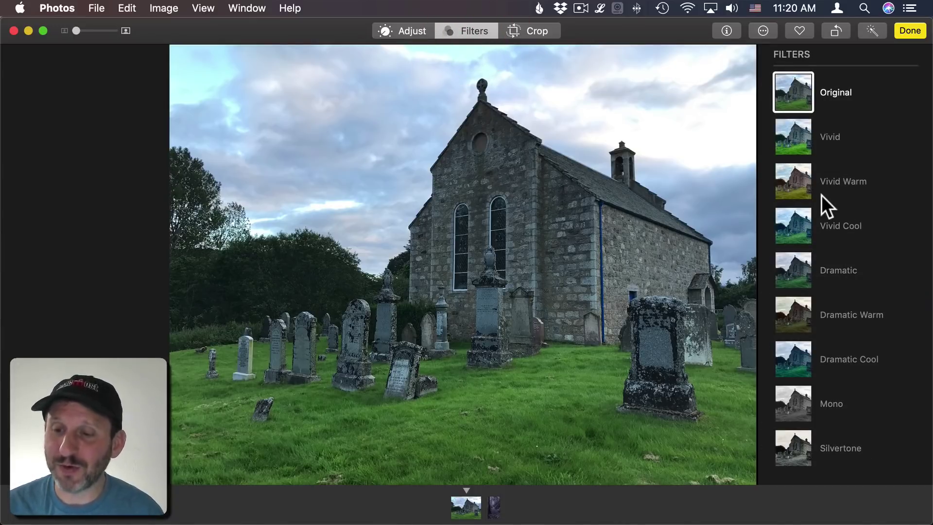
left_click(808, 363)
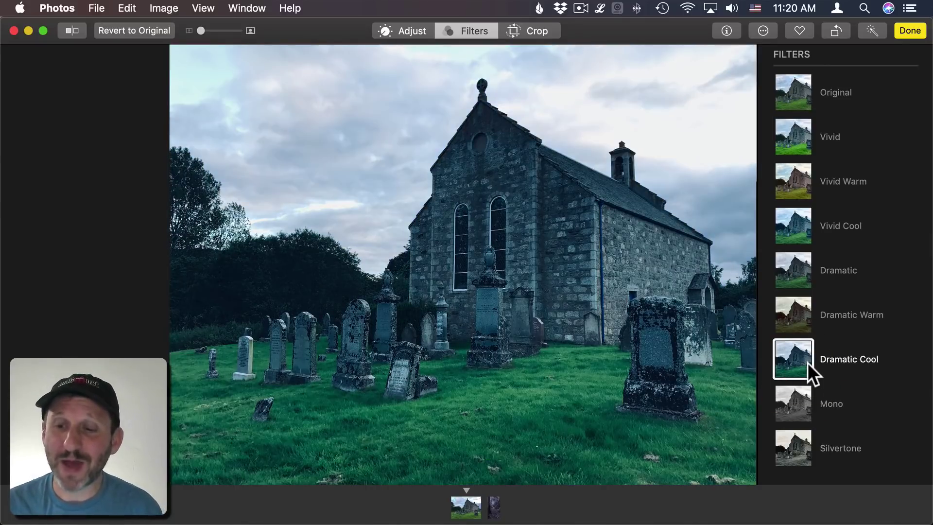
- Set the churchyard photo's Saturation to -0.69, raise the Blue curve, and Brightness to -0.17
left_click(412, 31)
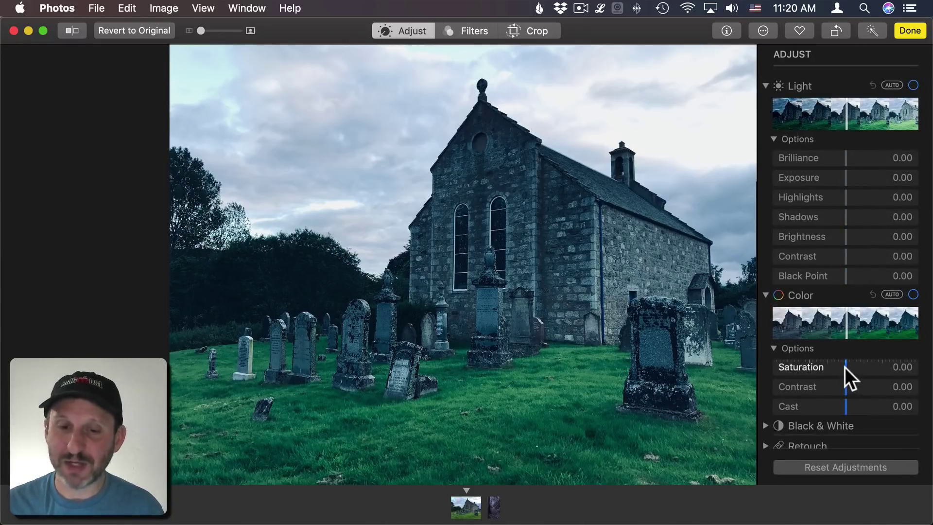
left_click_drag(845, 366, 796, 365)
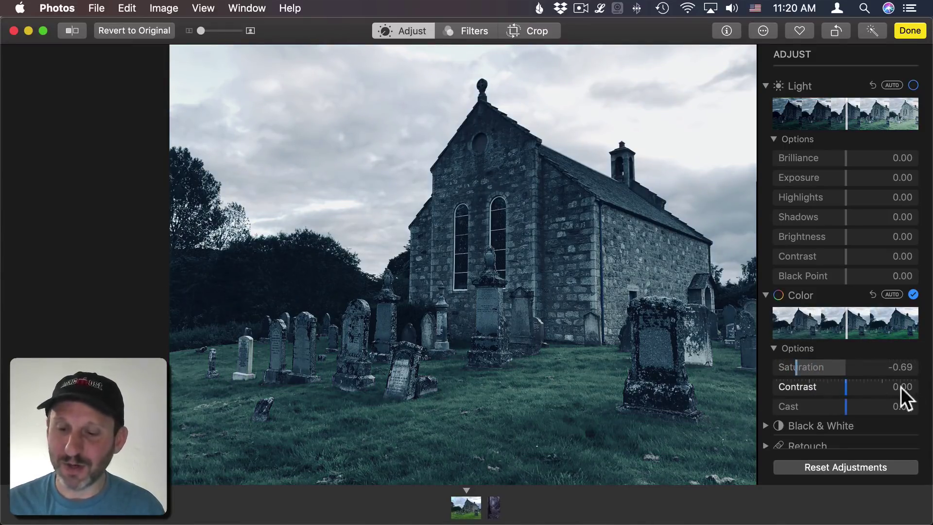
scroll(841, 391, "down", 5)
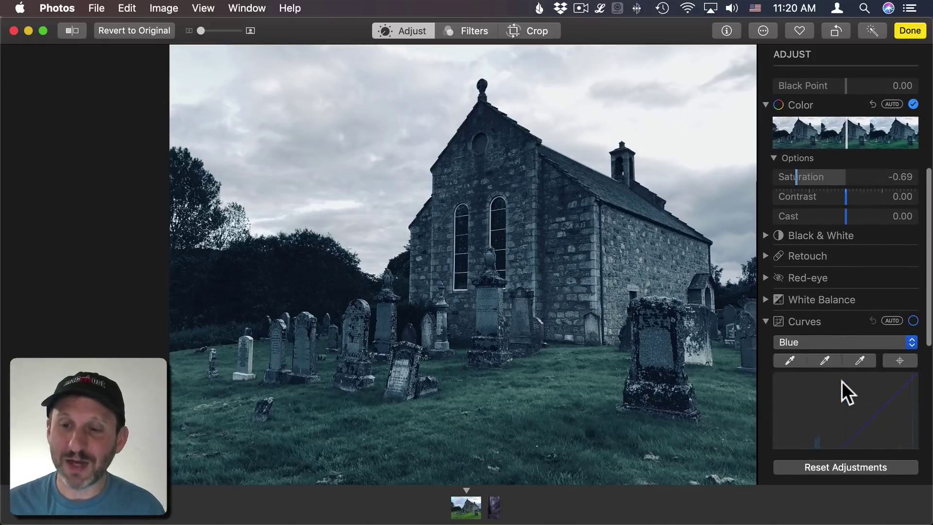
scroll(850, 291, "down", 3)
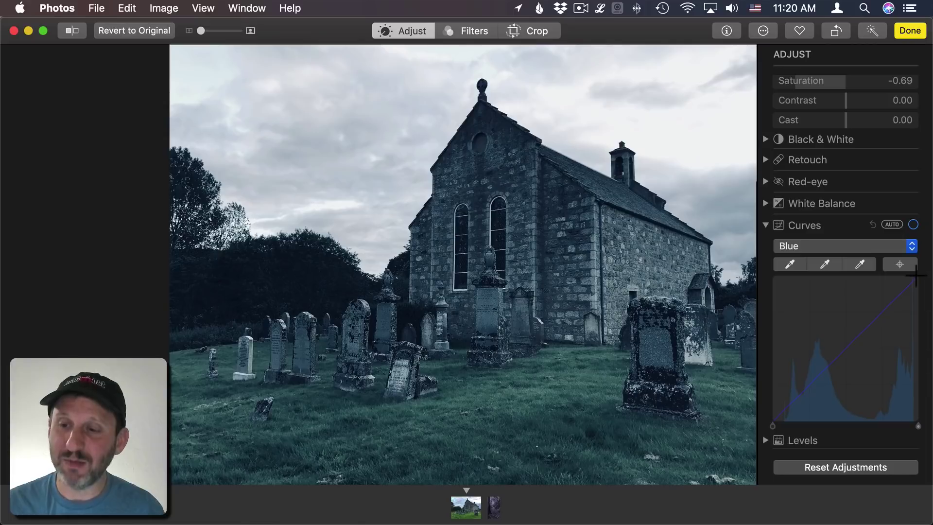
left_click_drag(915, 277, 857, 266)
scroll(859, 187, "up", 10)
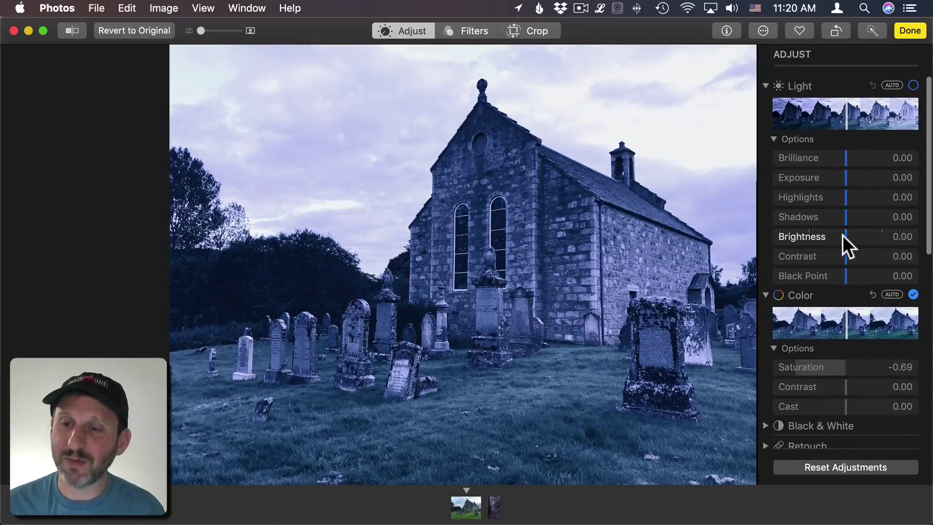
left_click_drag(844, 235, 833, 236)
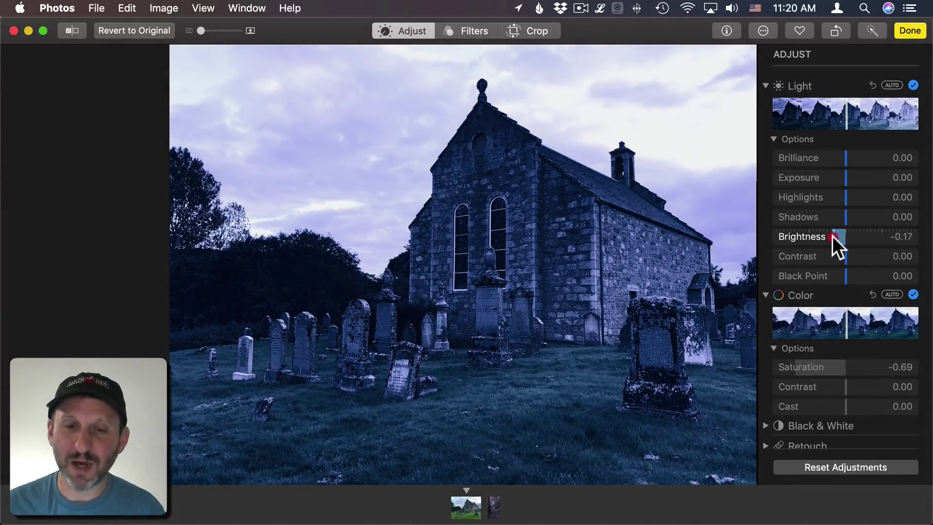
left_click(70, 30)
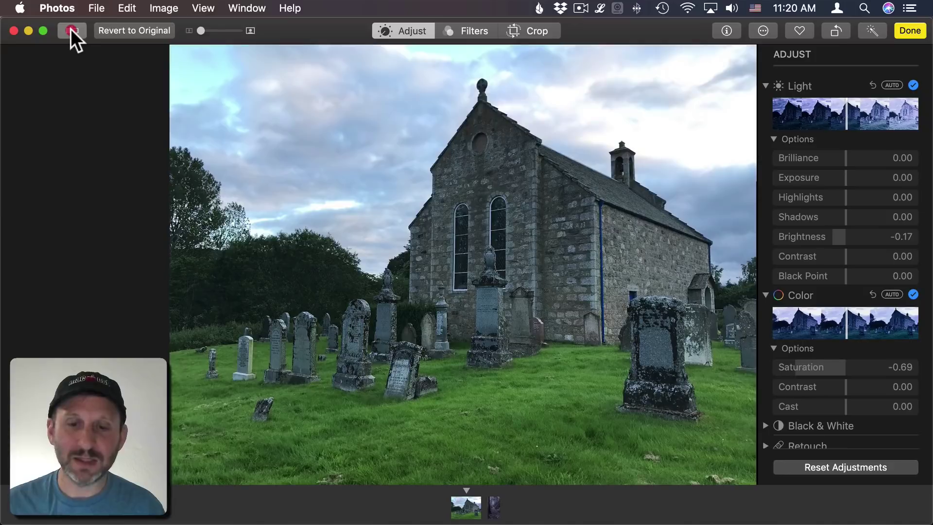
left_click(71, 29)
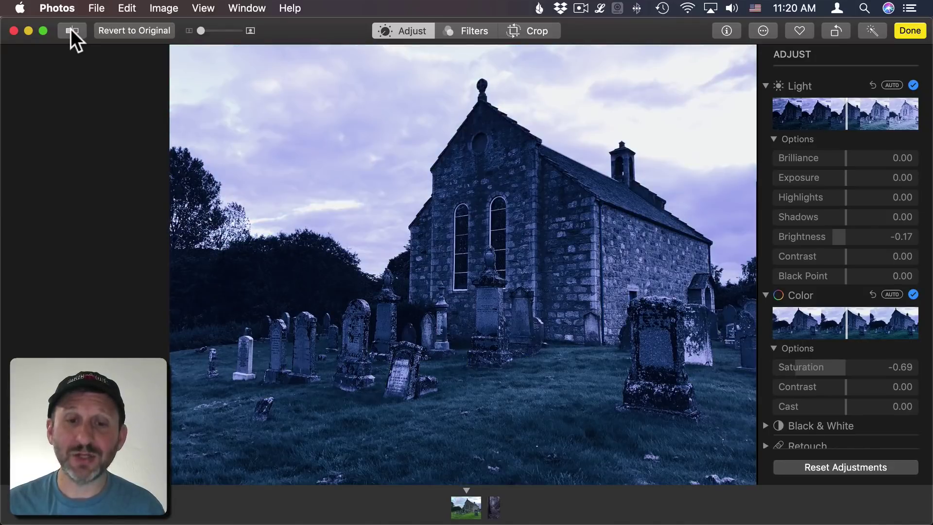
left_click(71, 29)
left_click_drag(70, 28, 71, 29)
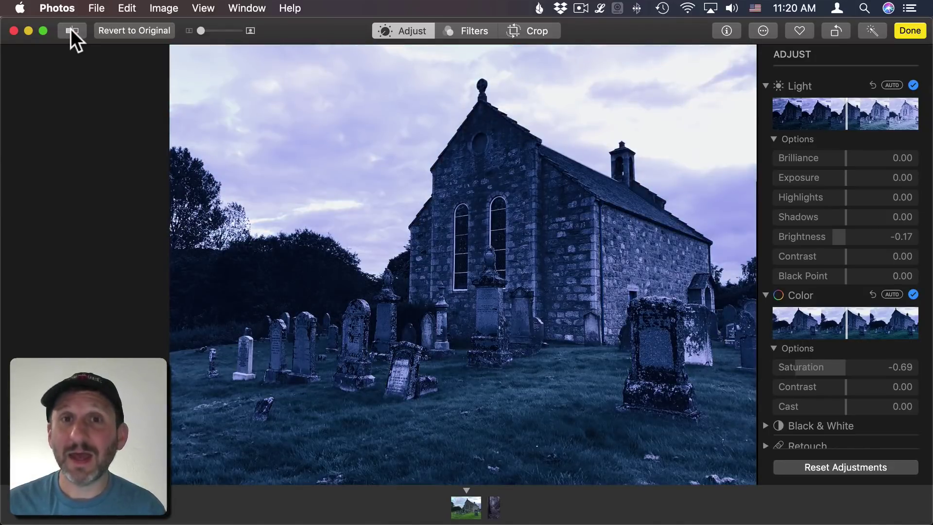